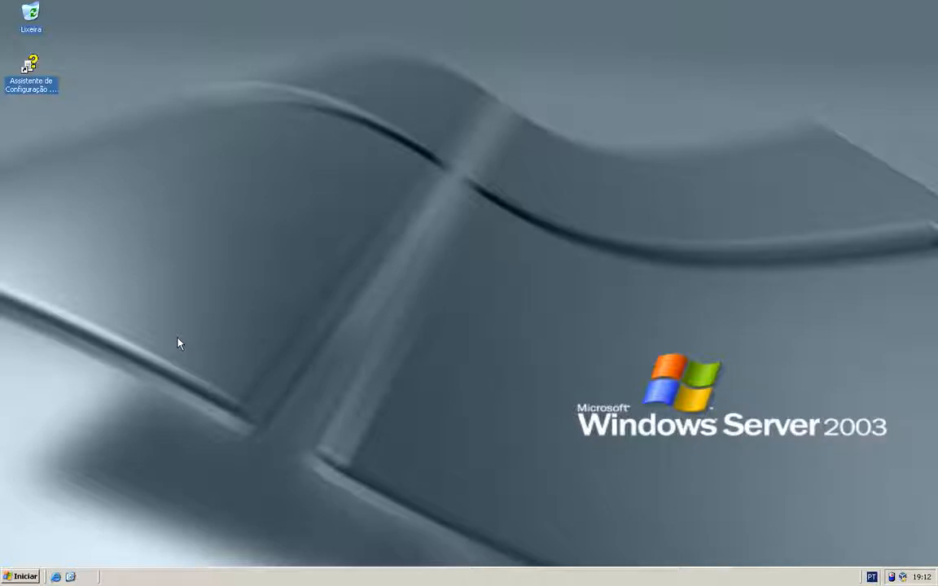
Step: Open Gerenciar o servidor and start the wizard for adding or removing a role, advancing to the list of server roles
left_click(24, 577)
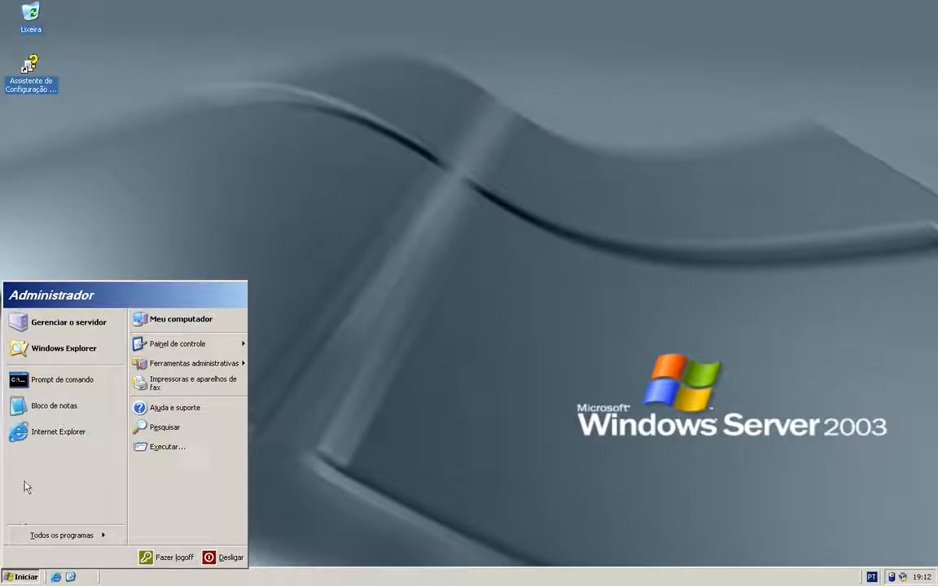
left_click(82, 330)
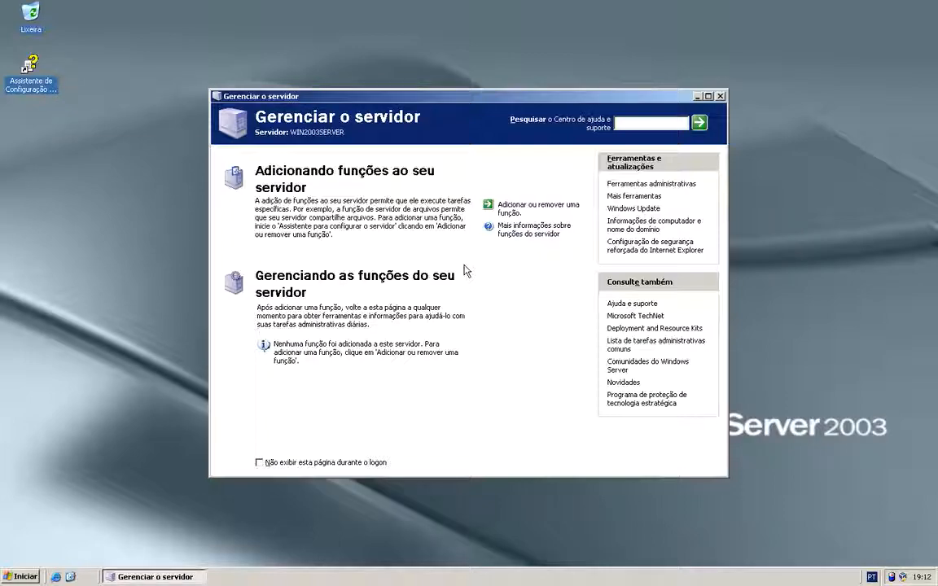
left_click(513, 207)
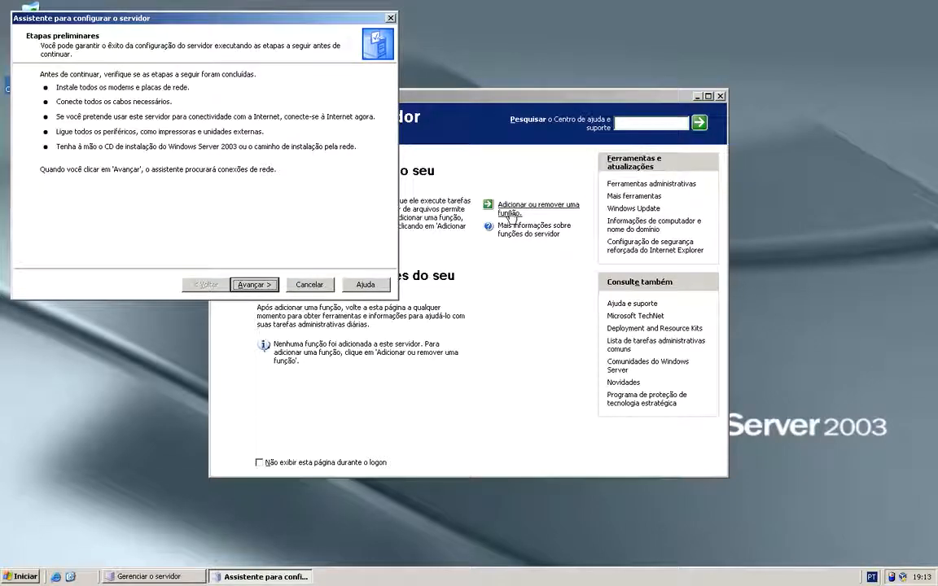
left_click(259, 285)
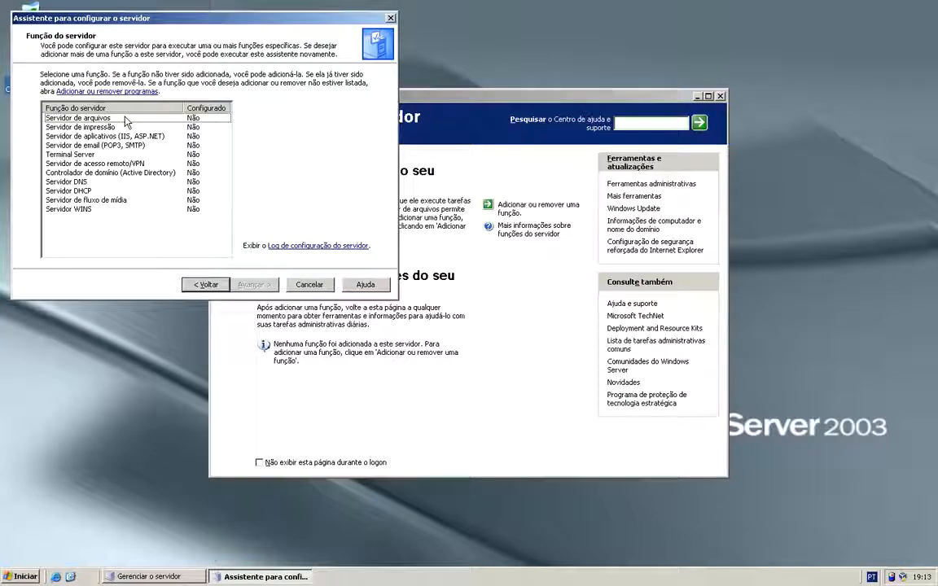
Step: Examine the description of each server role in turn, from Servidor de arquivos through Servidor WINS
left_click(125, 119)
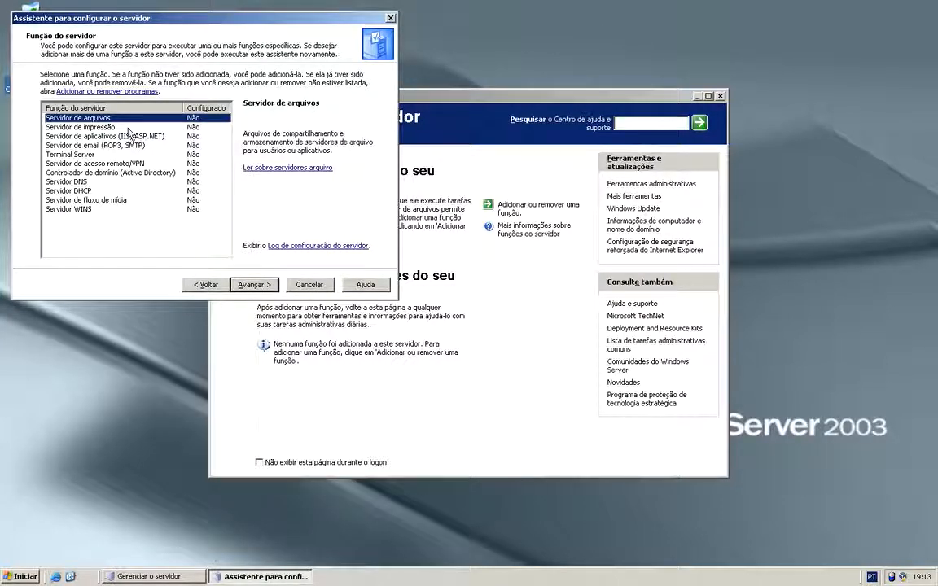
left_click(128, 128)
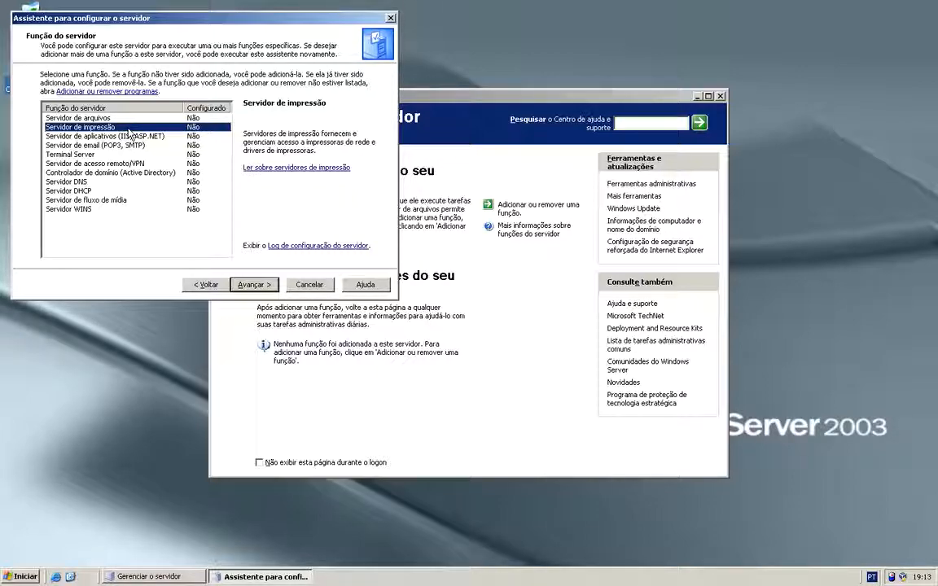
left_click(132, 137)
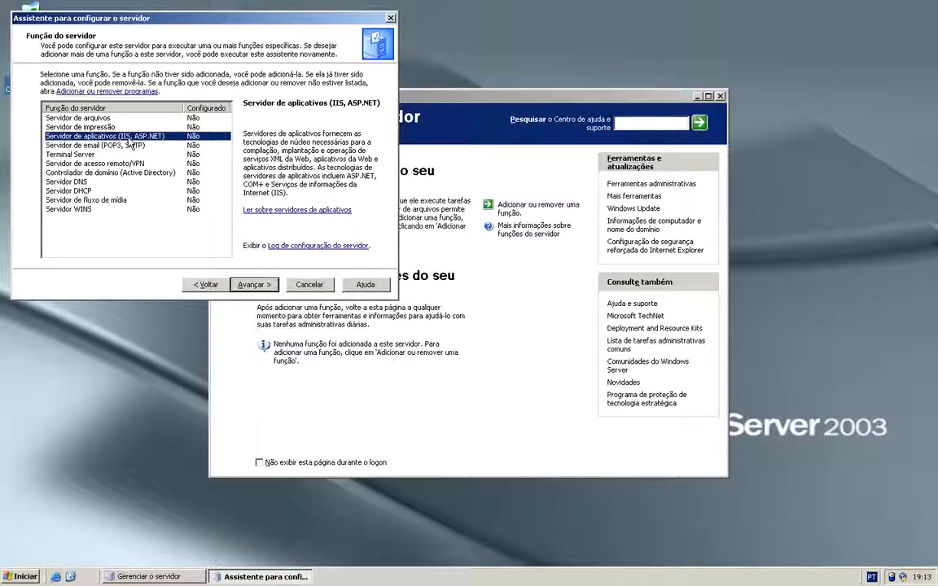
left_click(130, 144)
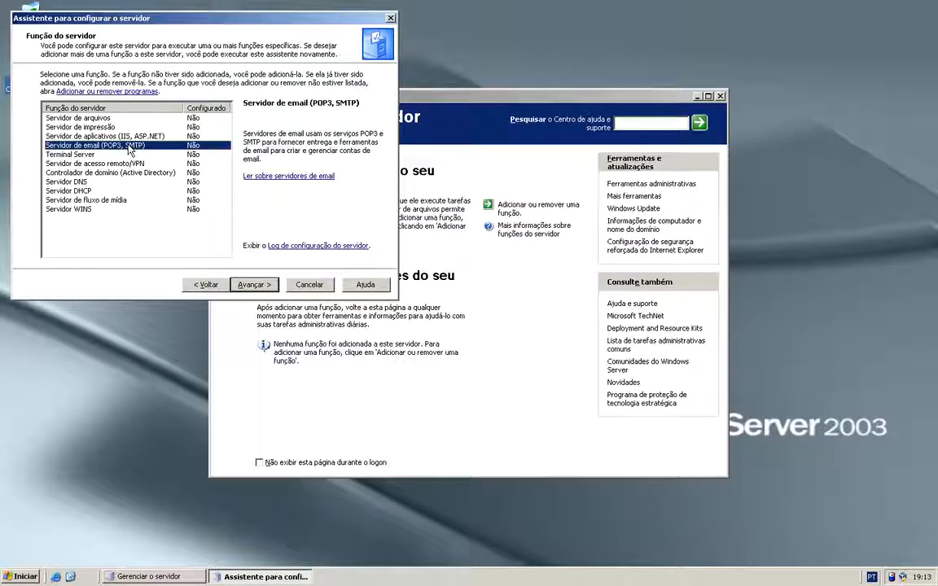
left_click(108, 155)
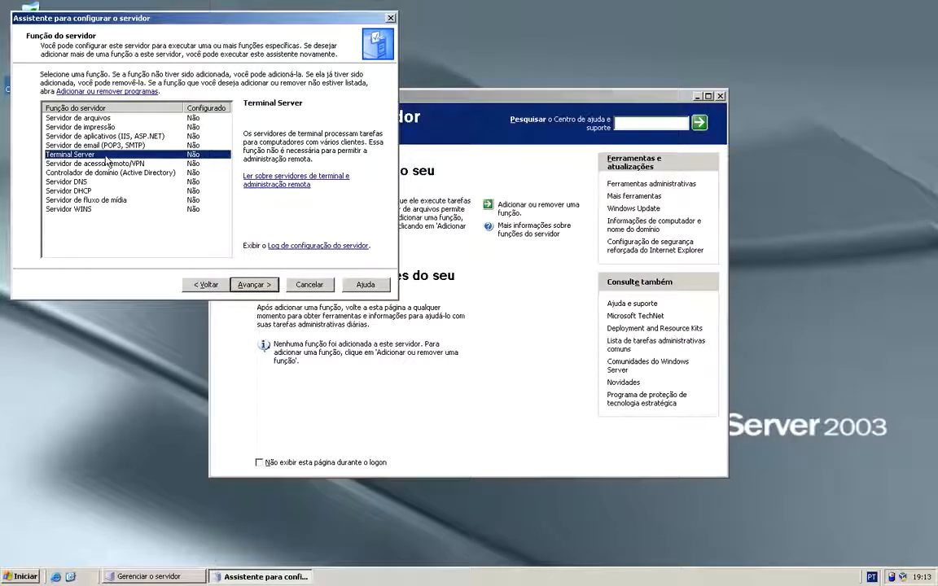
left_click(114, 164)
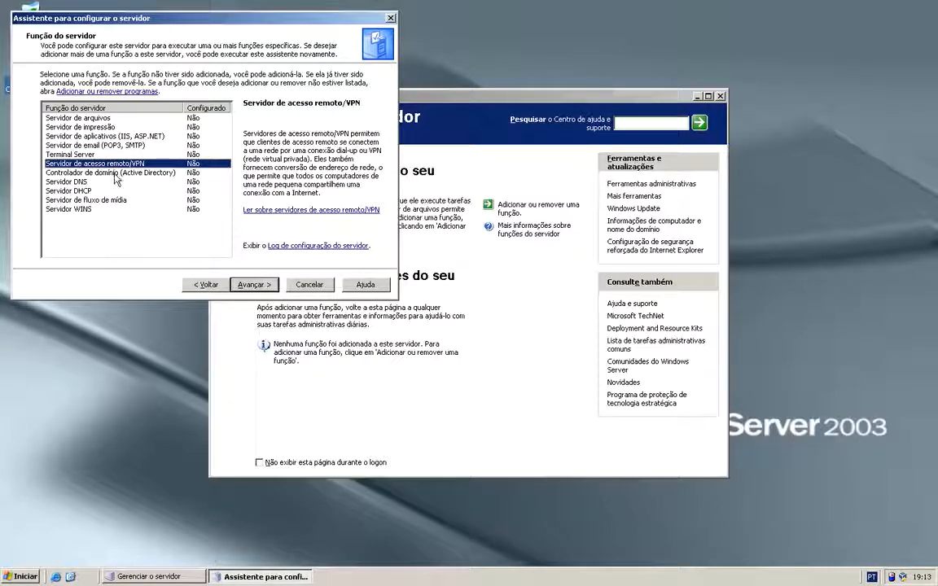
left_click(115, 173)
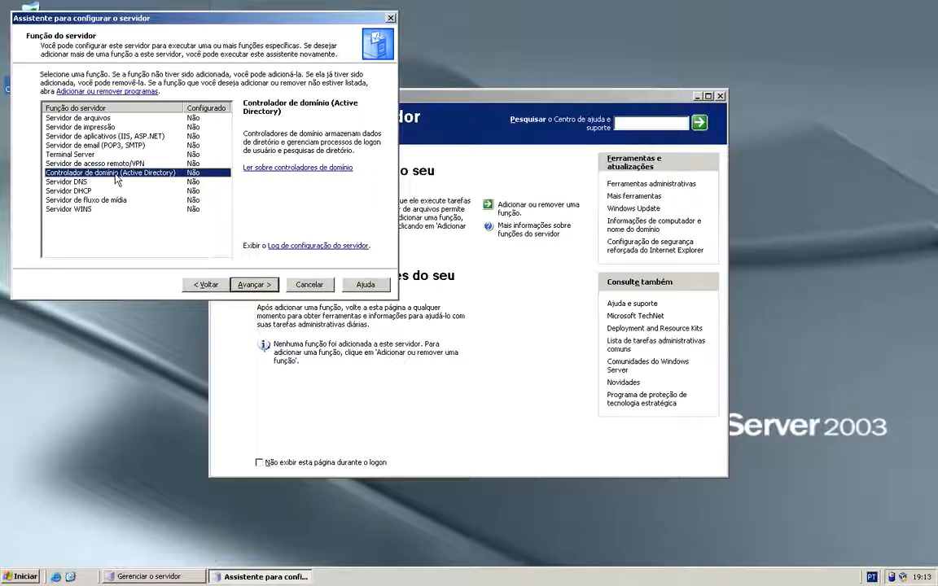
left_click(110, 182)
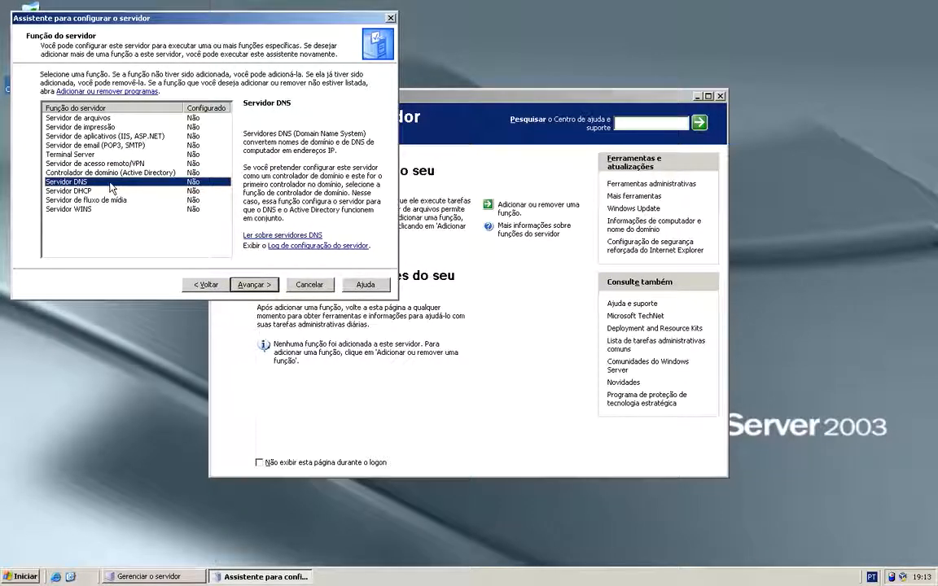
key("Down")
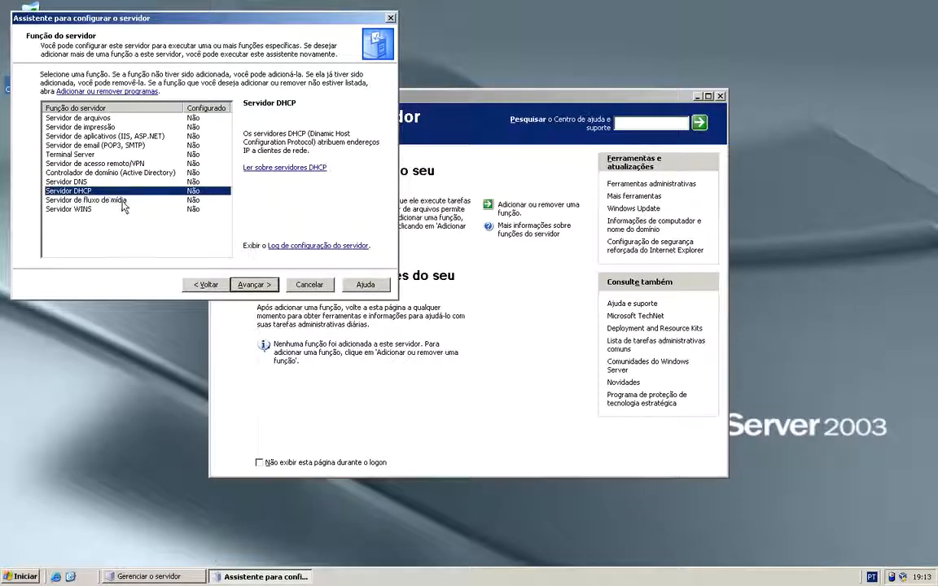
left_click(128, 201)
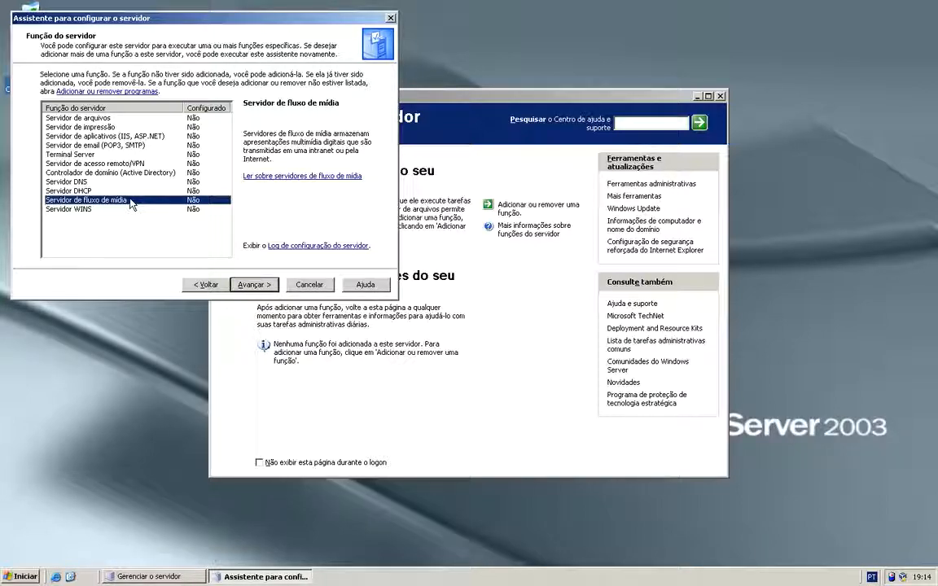
left_click(129, 210)
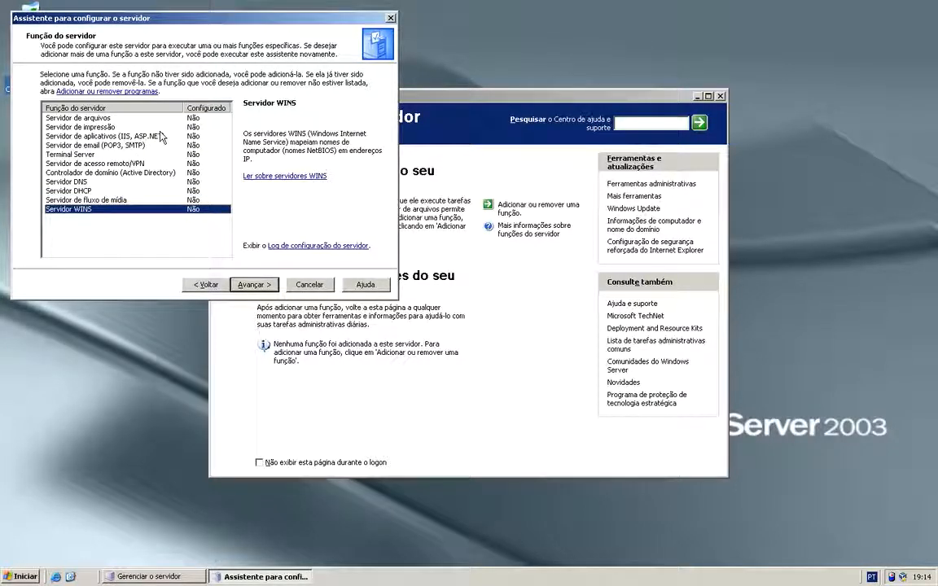
Step: Review the DNS, DHCP, email and application server roles again, and cancel the configuration wizard
left_click(119, 181)
left_click(126, 189)
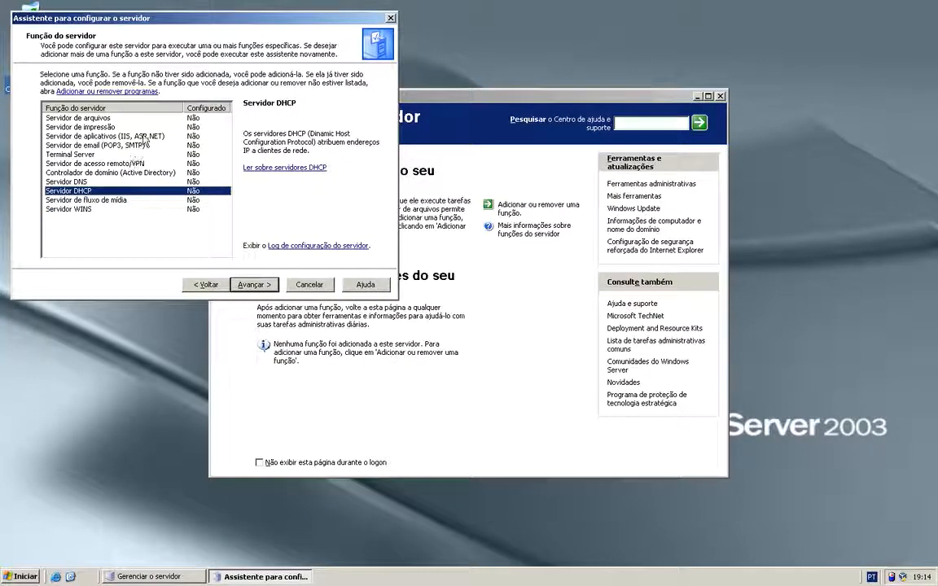
left_click(143, 145)
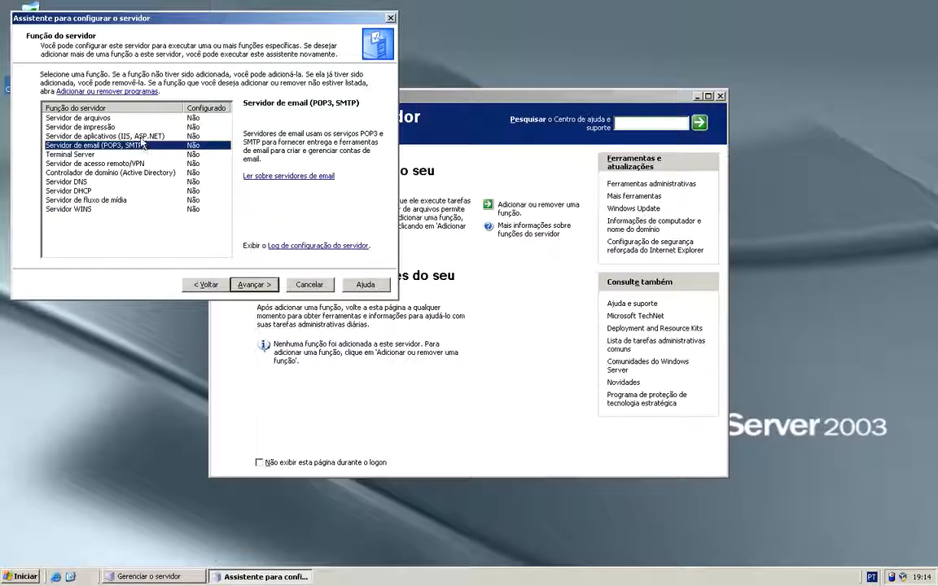
left_click(133, 138)
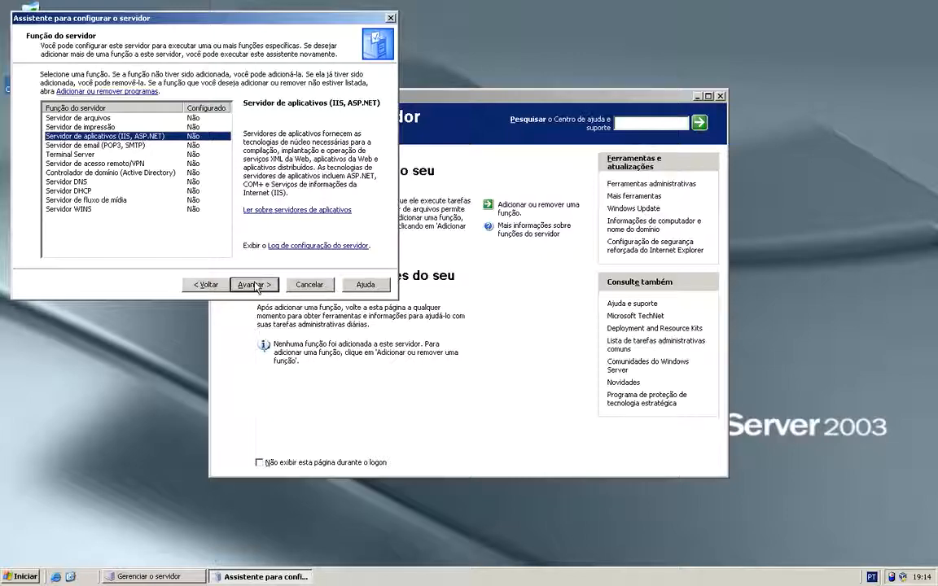
left_click(310, 285)
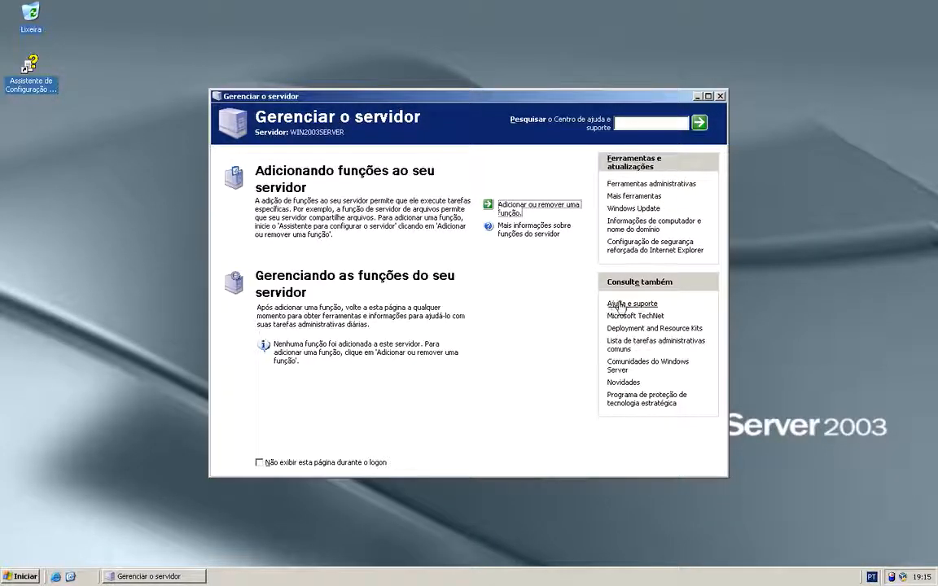
Step: Open the additional information about server roles and enlarge its help window for reading
left_click(530, 234)
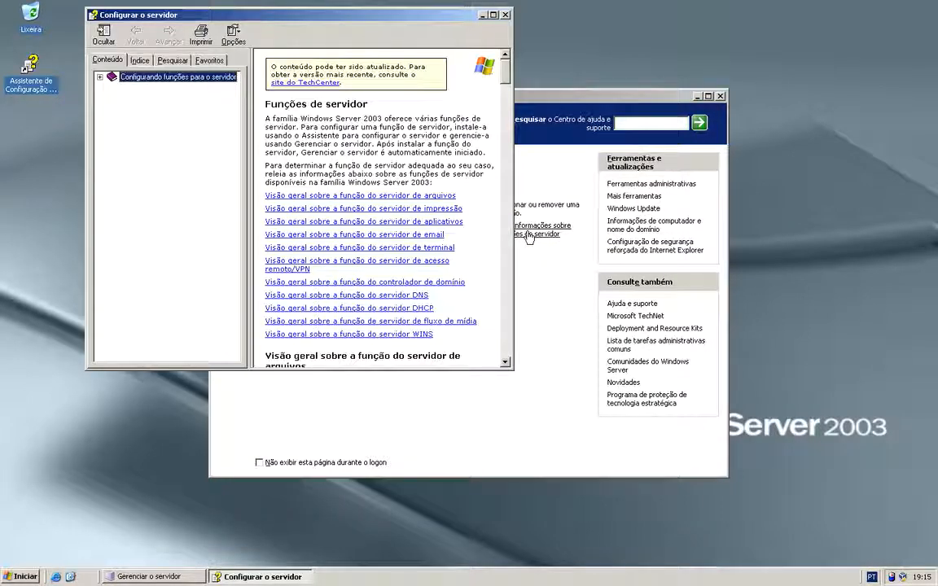
left_click_drag(373, 21, 373, 90)
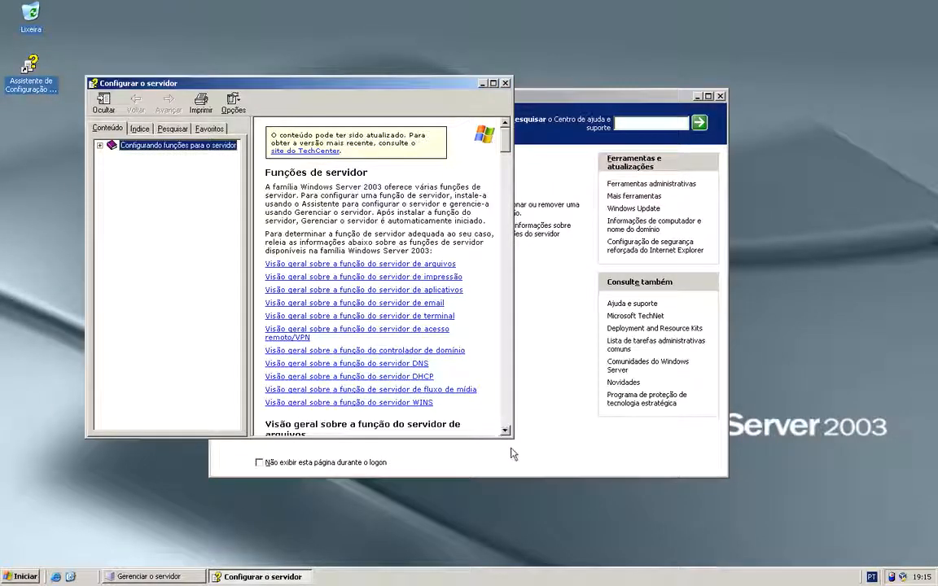
left_click_drag(513, 437, 712, 529)
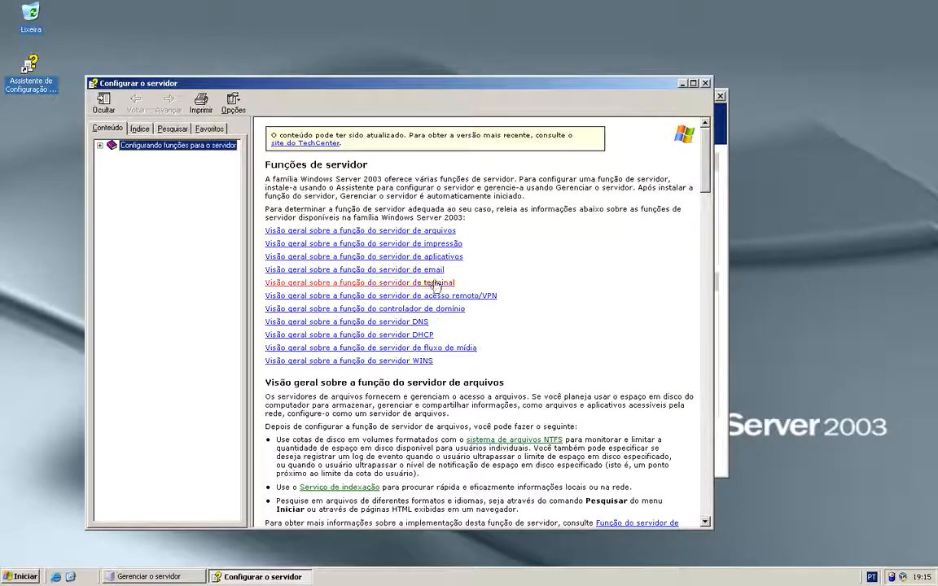
Step: Read the role overviews in the help, from the file server section down to the remote access/VPN section
left_click(401, 234)
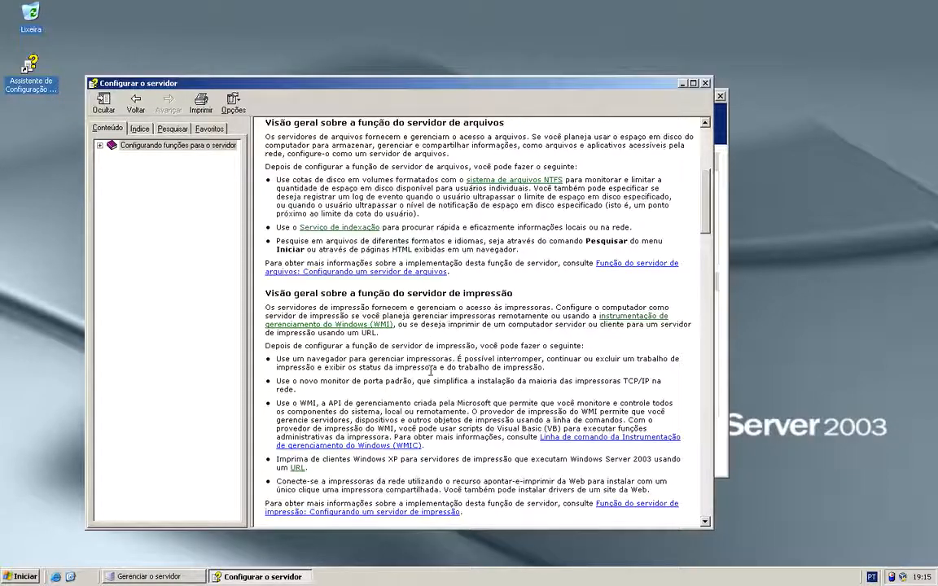
scroll(429, 371, "down", 3)
scroll(430, 372, "down", 7)
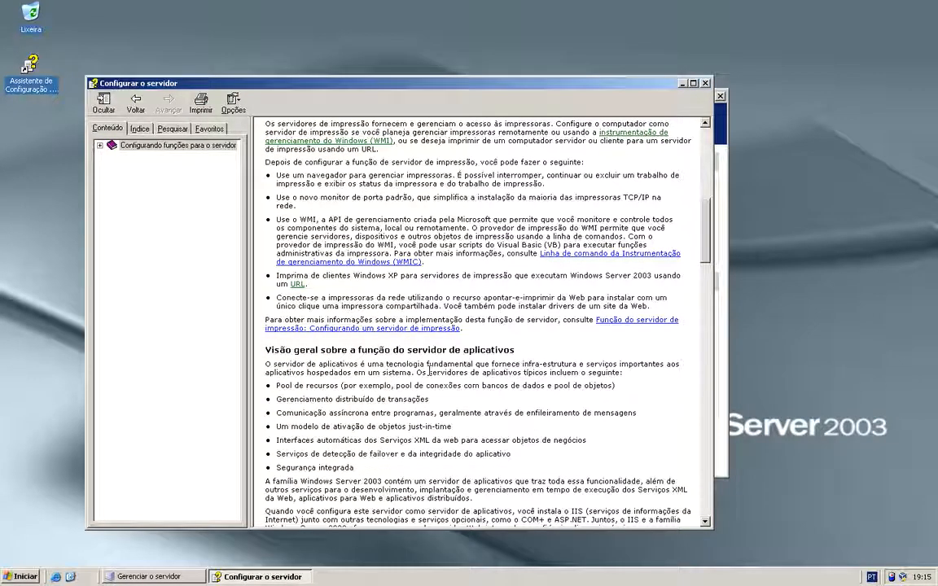
scroll(429, 371, "down", 4)
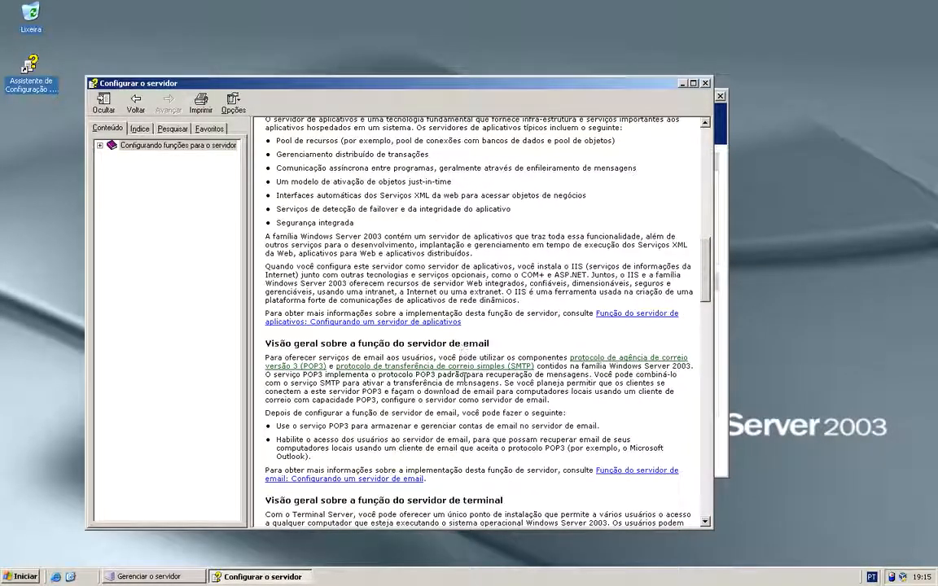
scroll(465, 378, "down", 2)
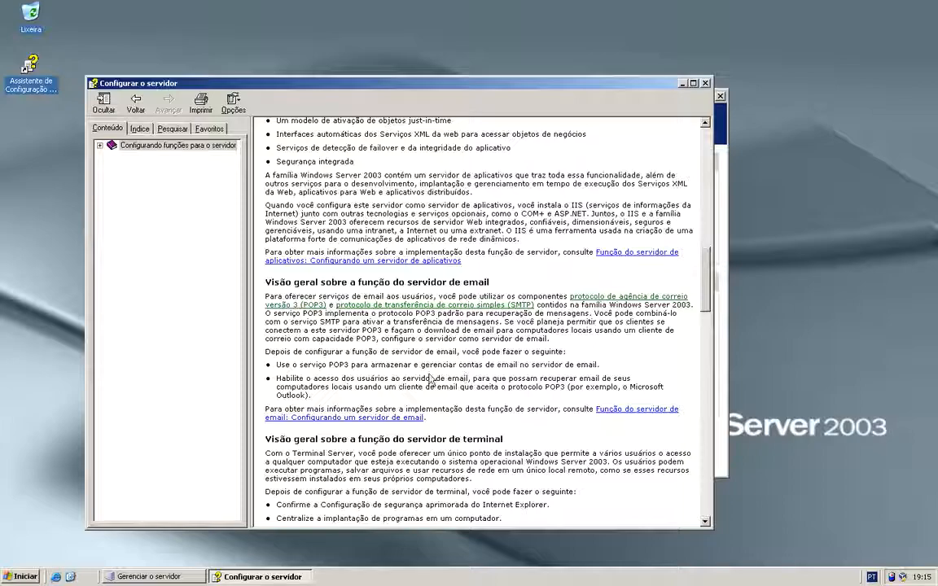
scroll(542, 346, "down", 6)
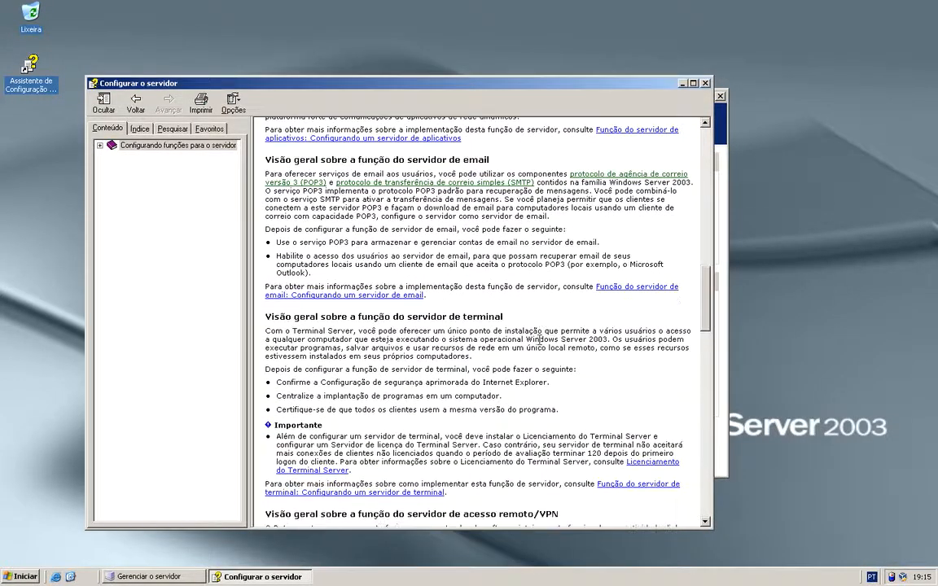
scroll(541, 346, "down", 2)
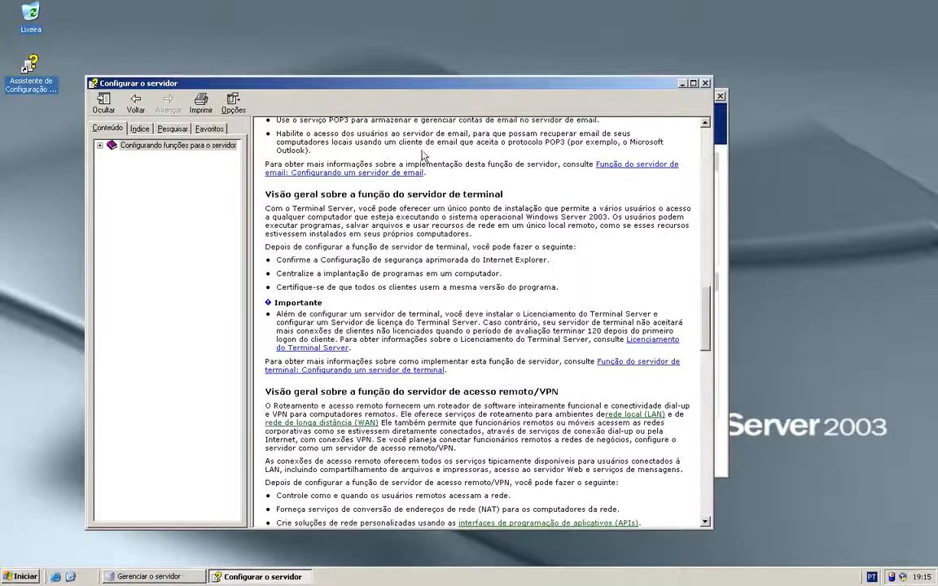
Step: Return to Gerenciar o servidor, visit the Microsoft TechNet link, dismiss the blocked-content alert and close the browser window
left_click(727, 186)
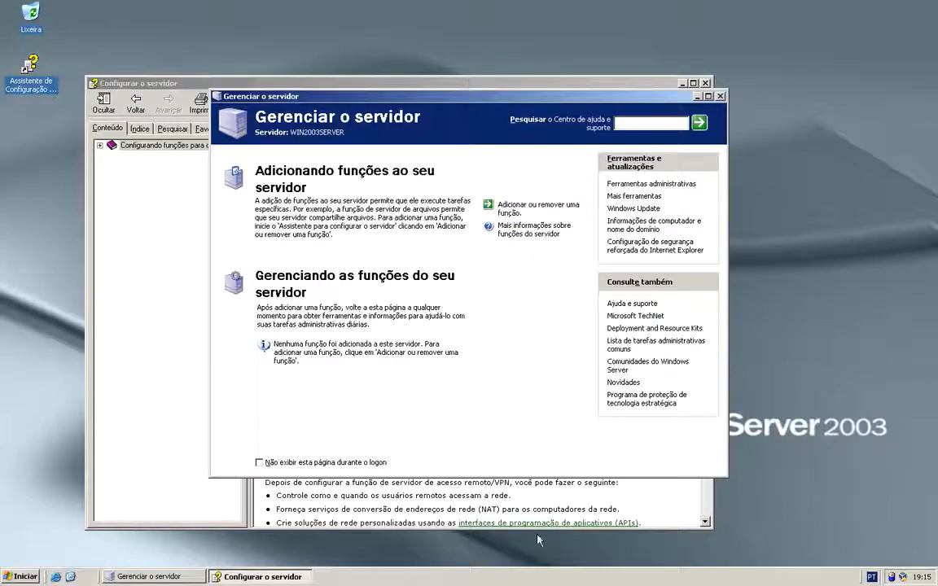
left_click(625, 317)
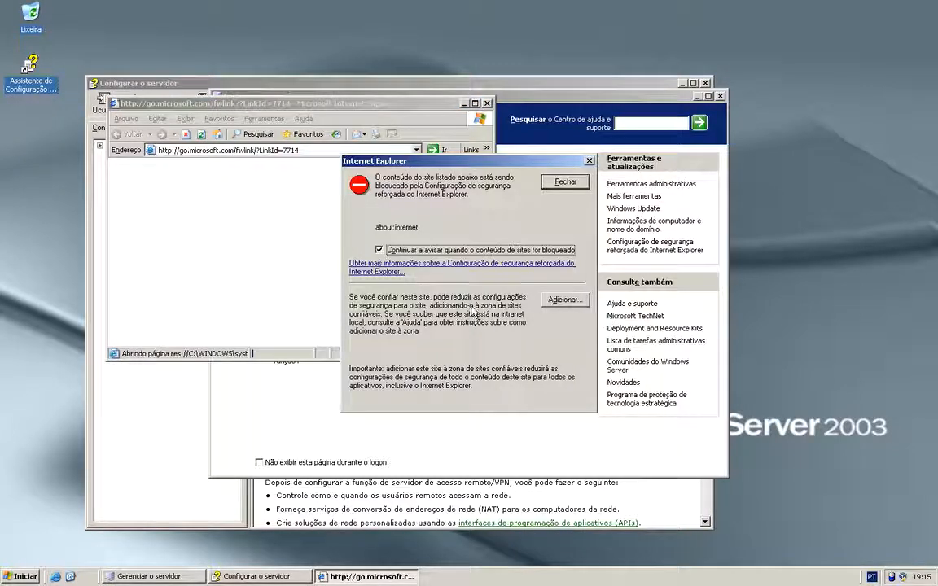
left_click(556, 184)
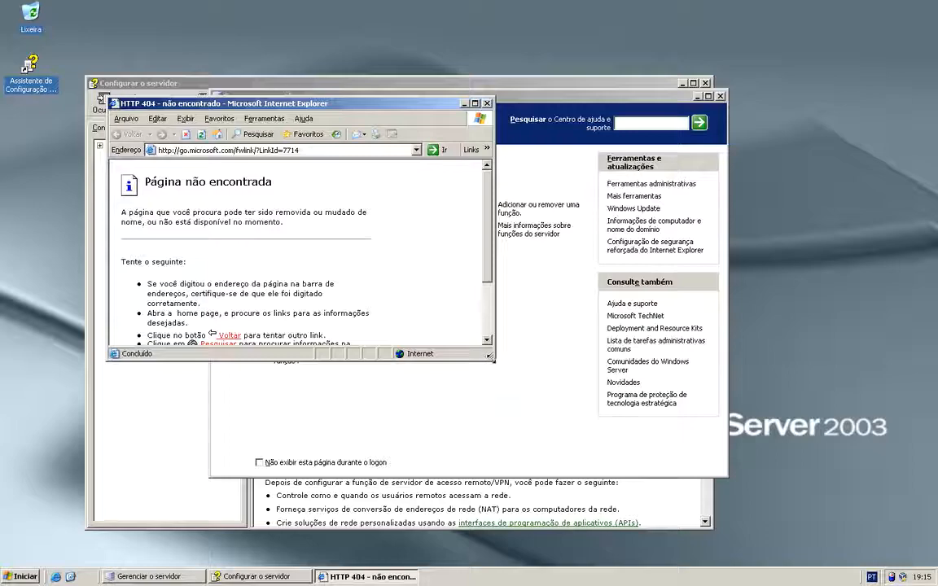
left_click_drag(493, 359, 580, 418)
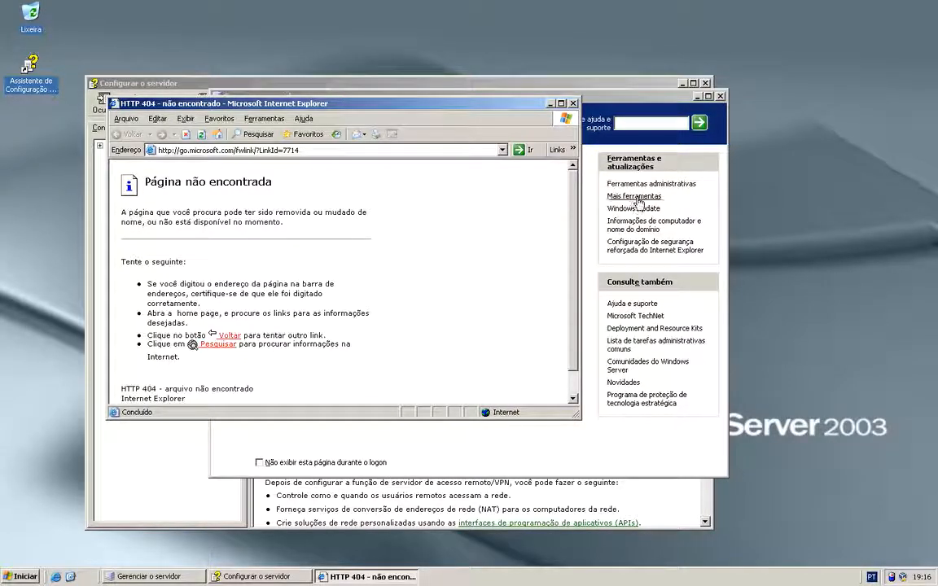
left_click(574, 103)
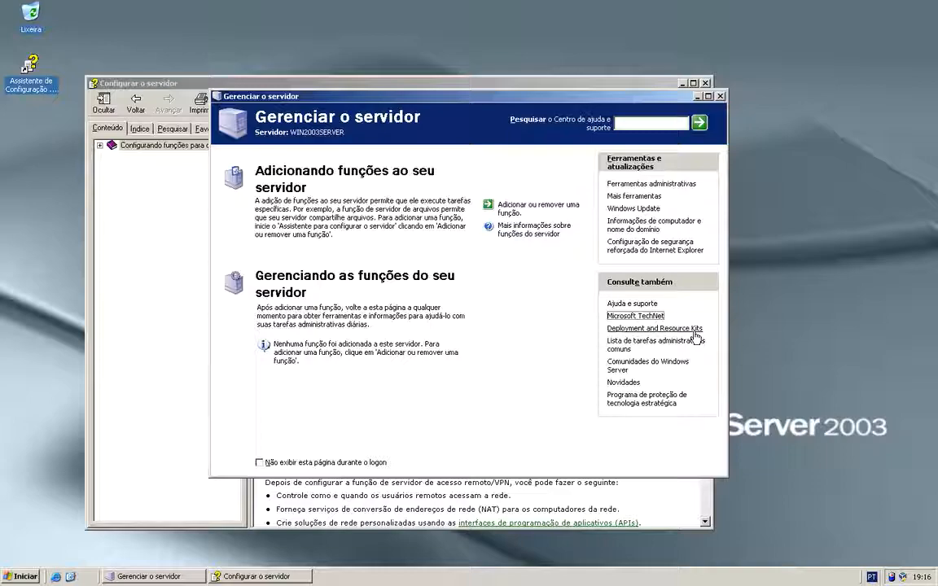
Step: Open the list of common administrative tasks and enlarge its help window
left_click(620, 349)
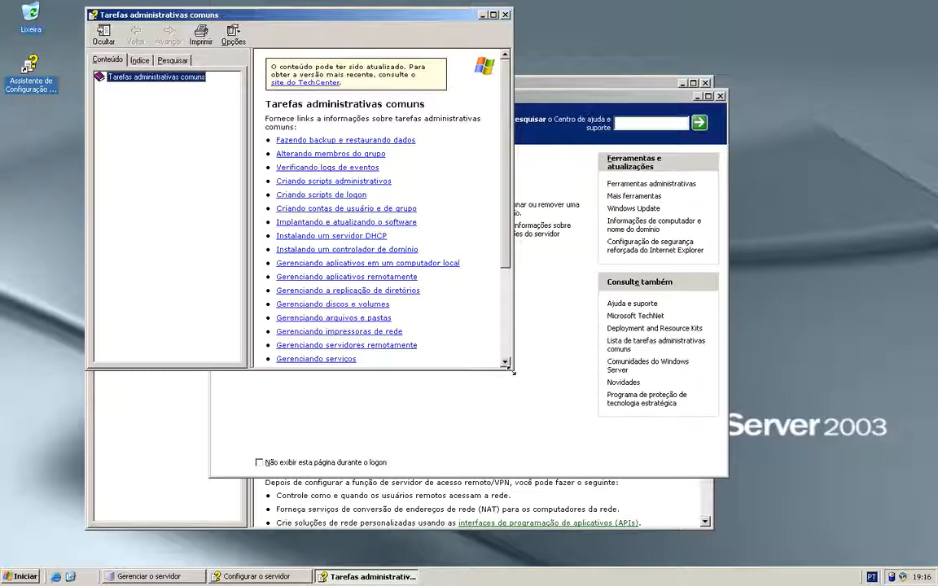
left_click_drag(512, 368, 567, 401)
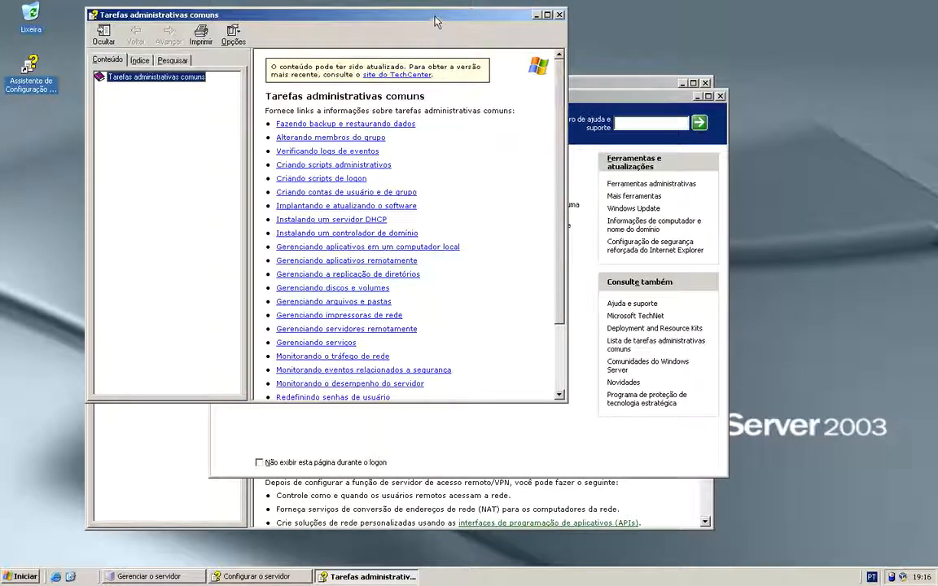
Step: Move the Tarefas administrativas comuns help window down the desktop, review its list of task links and close it
left_click_drag(433, 26, 377, 136)
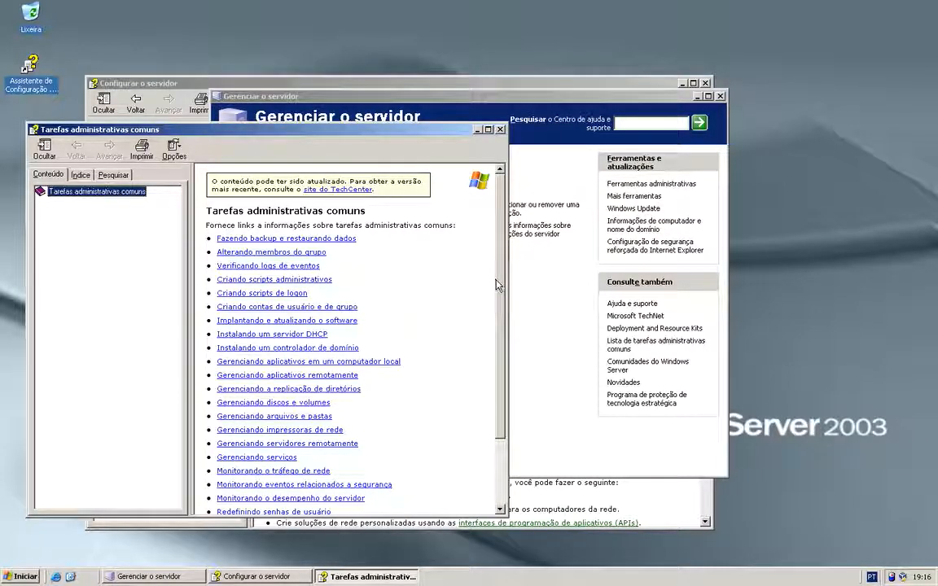
mouse_move(498, 285)
left_mouse_down()
mouse_move(502, 382)
mouse_move(499, 277)
left_mouse_up()
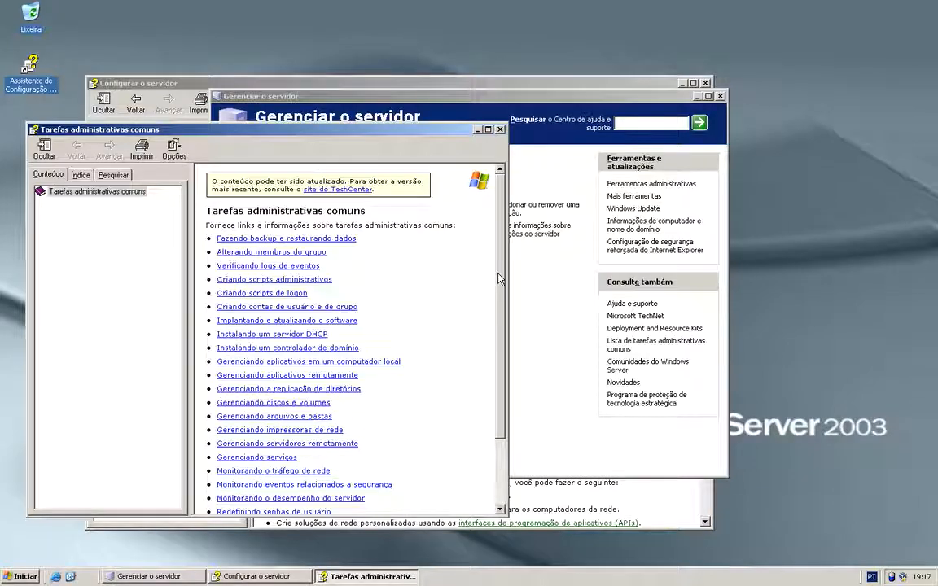
left_click(500, 129)
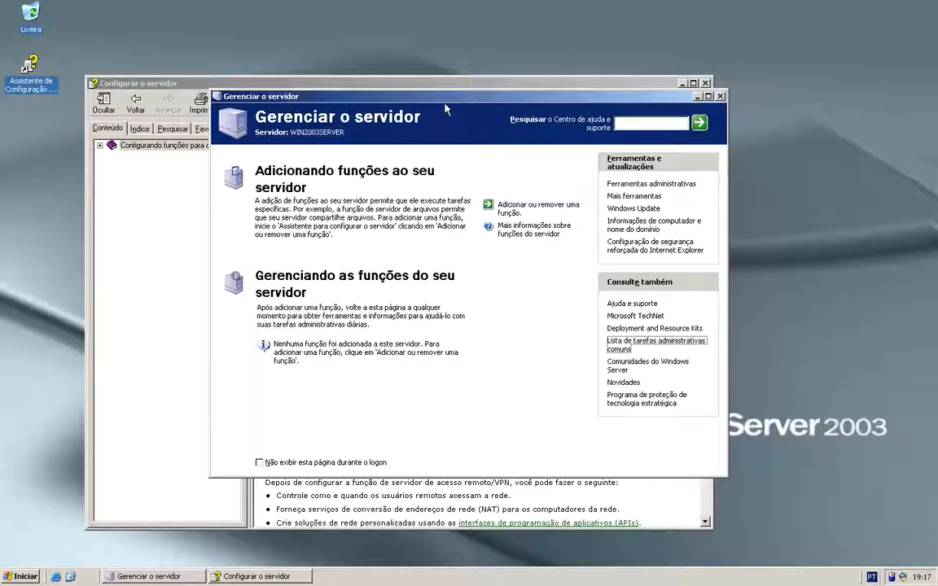
Step: Start the wizard for adding or removing a server role, view the Servidor de email (POP3, SMTP) description and cancel the wizard
left_click(518, 208)
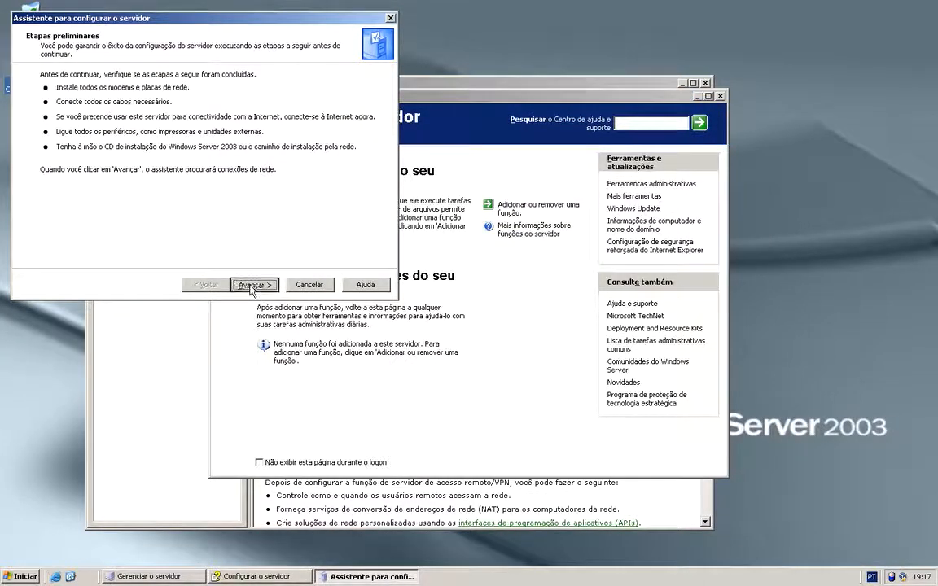
left_click(252, 285)
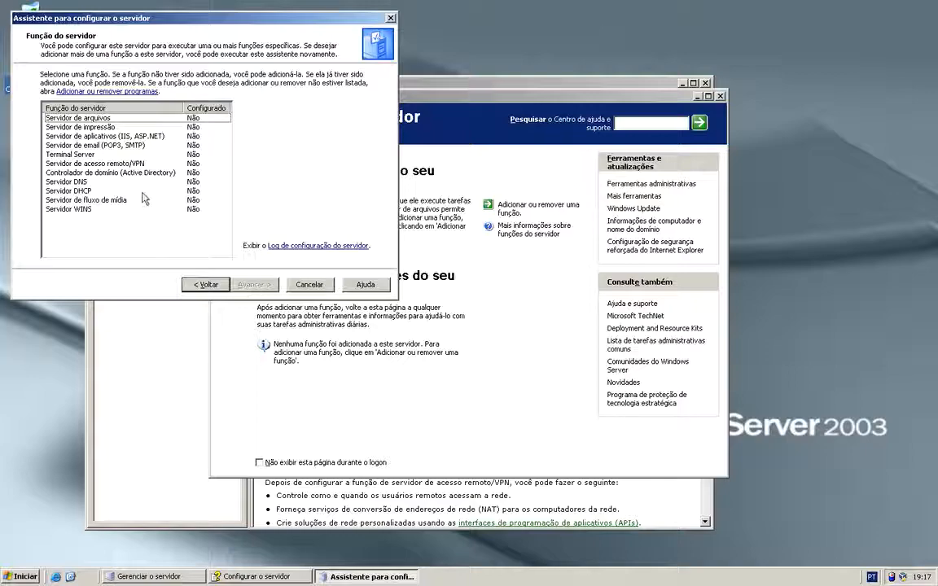
left_click(97, 146)
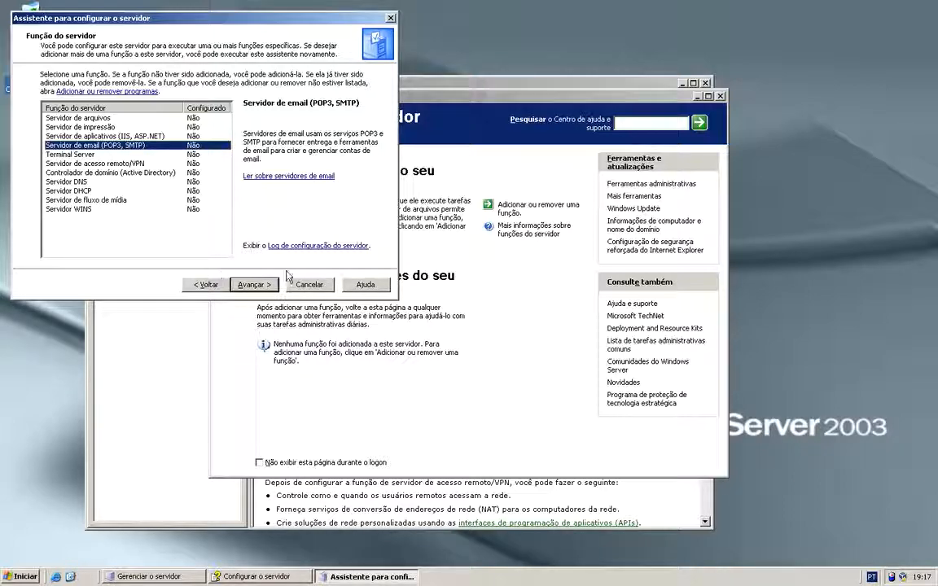
left_click(308, 284)
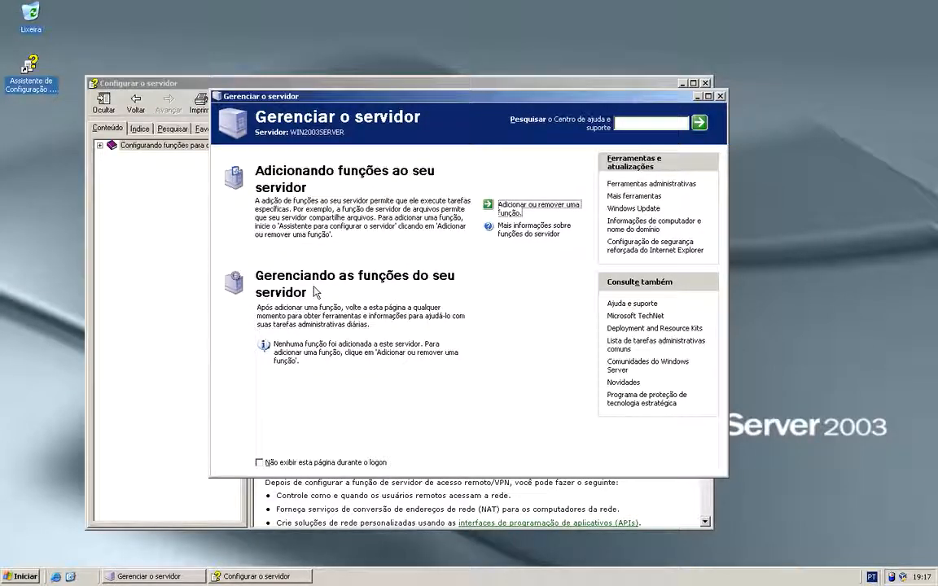
Step: Close the Gerenciar o servidor window and the Configurar o servidor help window to return to the empty desktop
left_click_drag(545, 99, 617, 163)
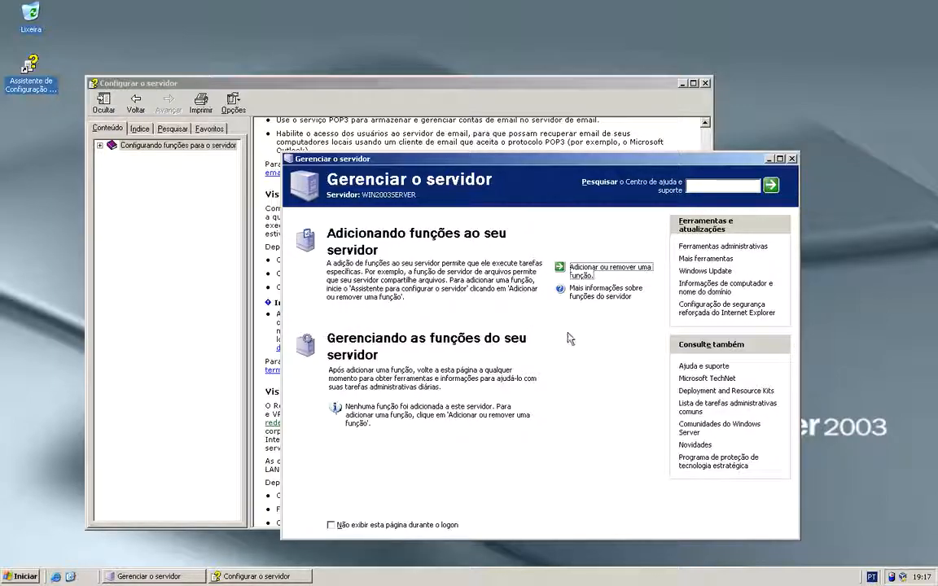
left_click(792, 160)
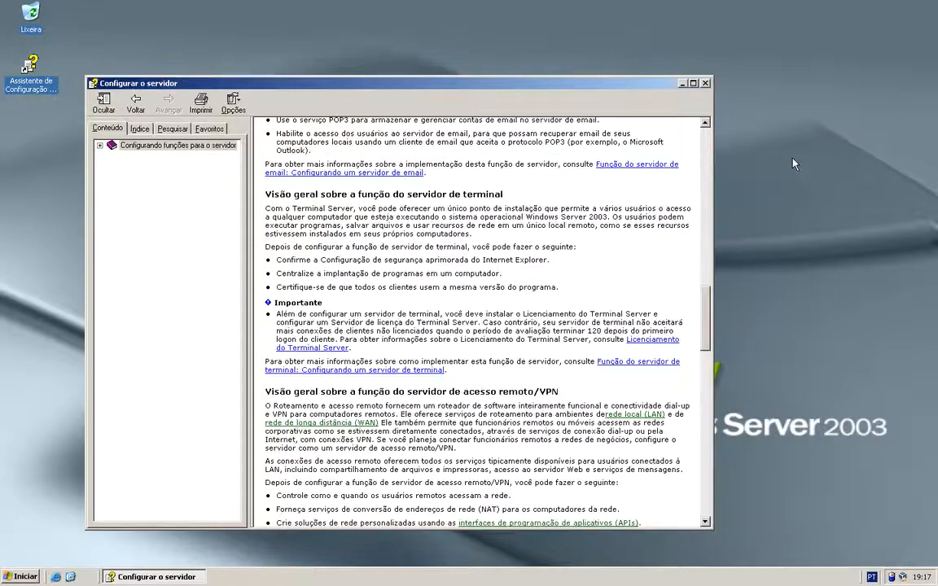
left_click(705, 84)
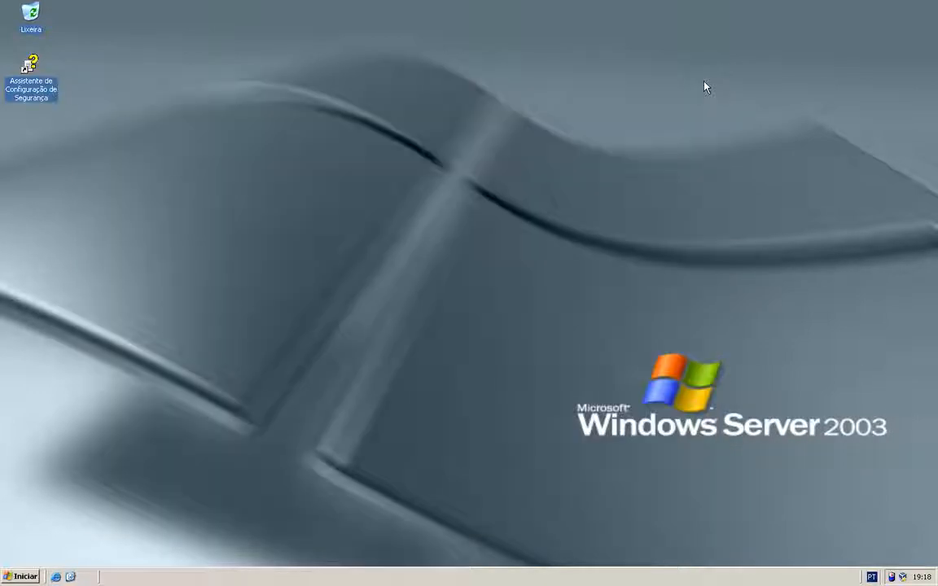